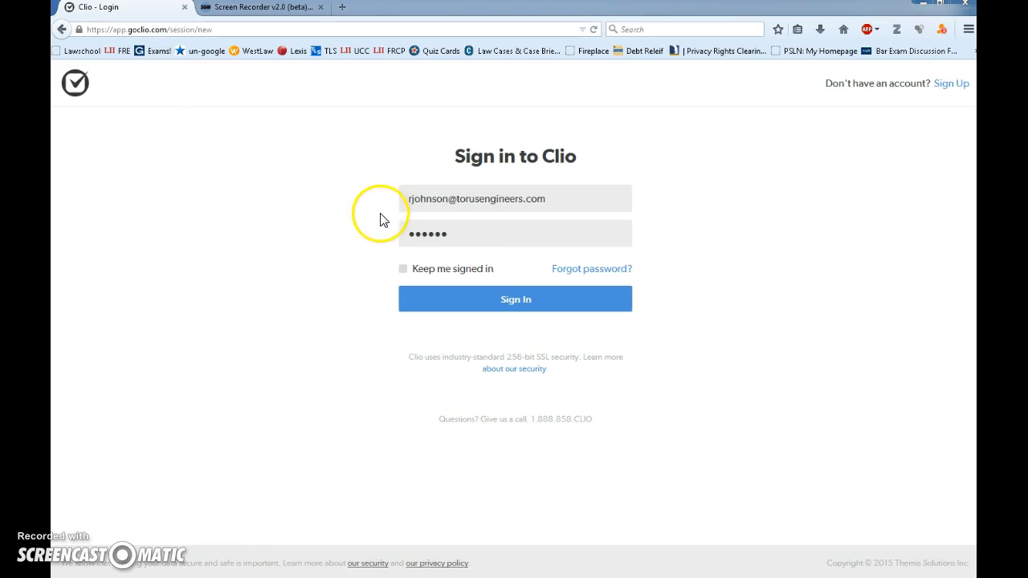
# Step: Sign in with the prefilled credentials and open the firm's list of bank accounts
pyautogui.click(502, 304)
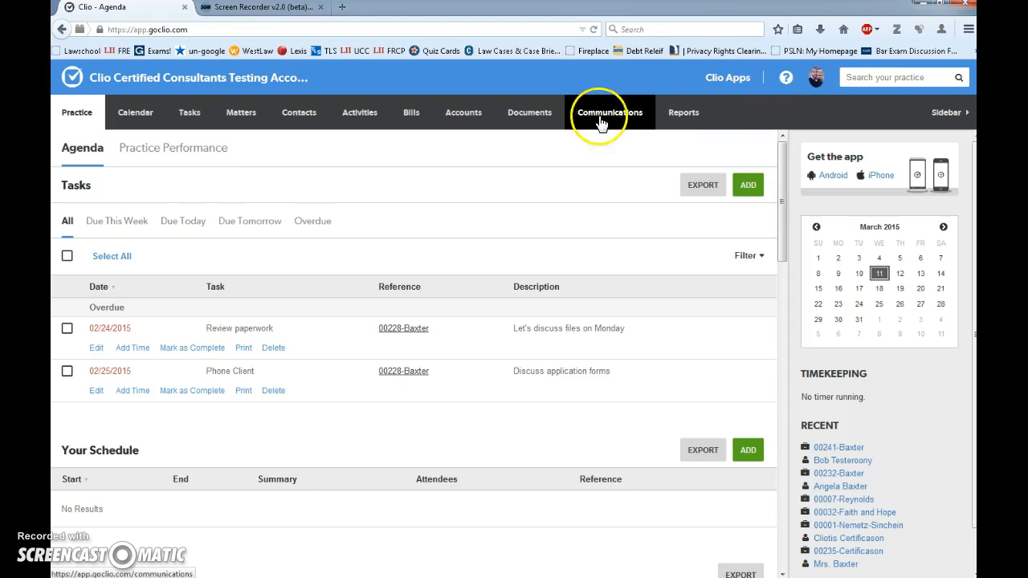
pyautogui.click(472, 120)
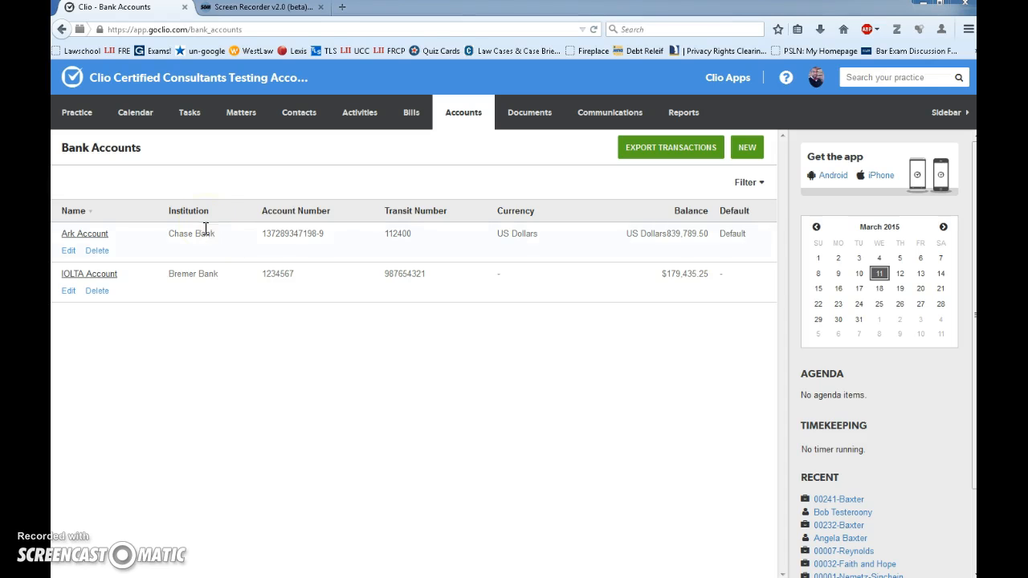
# Step: Start a new bank account of type Trust Account and name it IOLTA
pyautogui.click(749, 147)
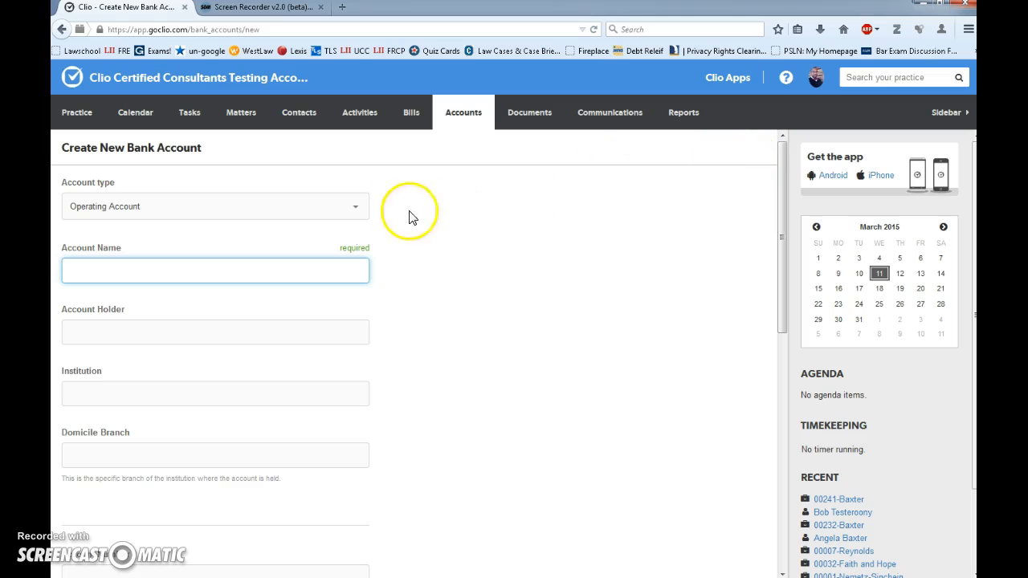
pyautogui.click(357, 209)
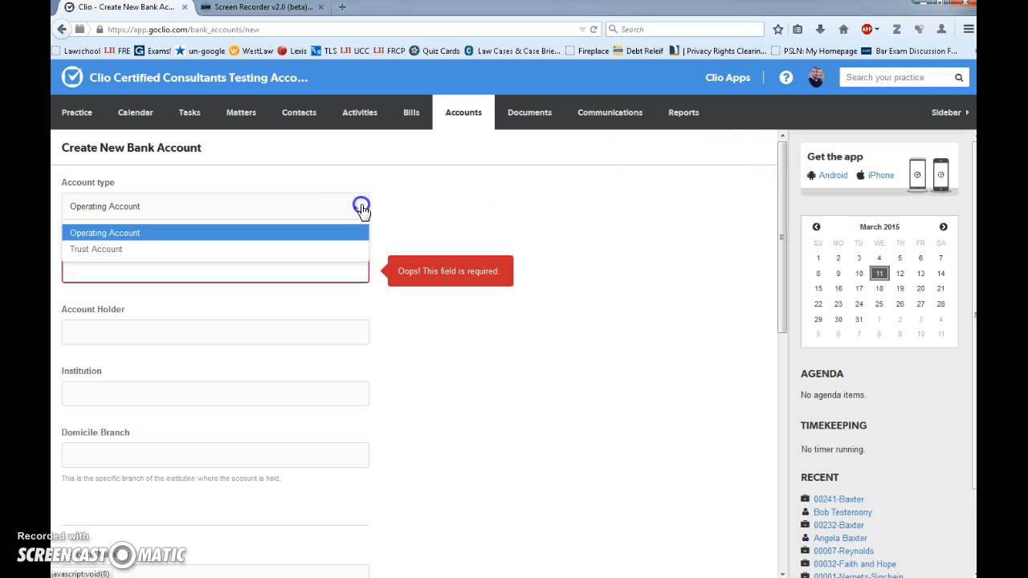
pyautogui.click(332, 250)
pyautogui.click(188, 266)
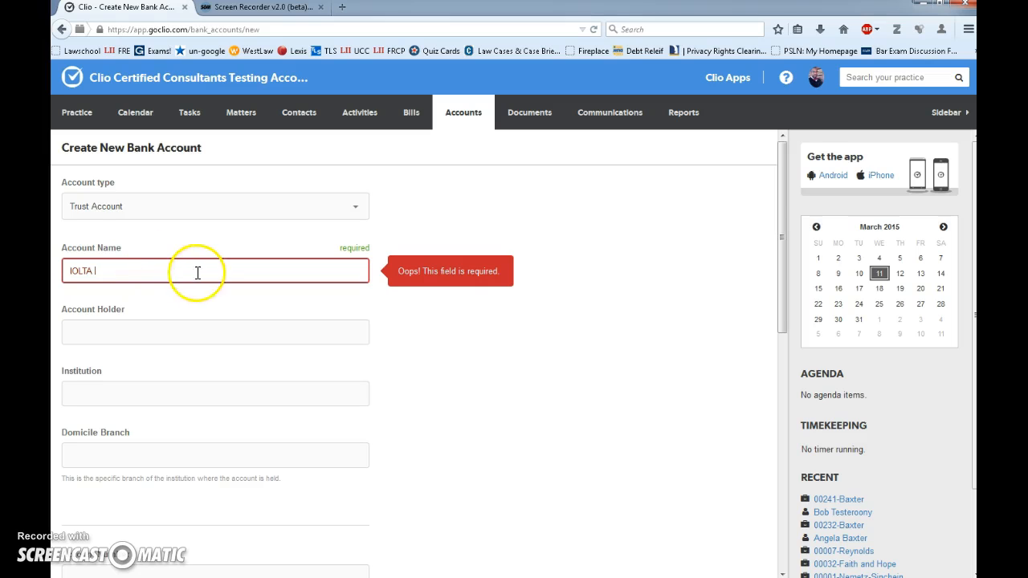
# Step: Review the remaining new bank account fields, including currency, balance and default account, and discard the form
pyautogui.scroll(-6, 259, 280)
pyautogui.scroll(5, 264, 273)
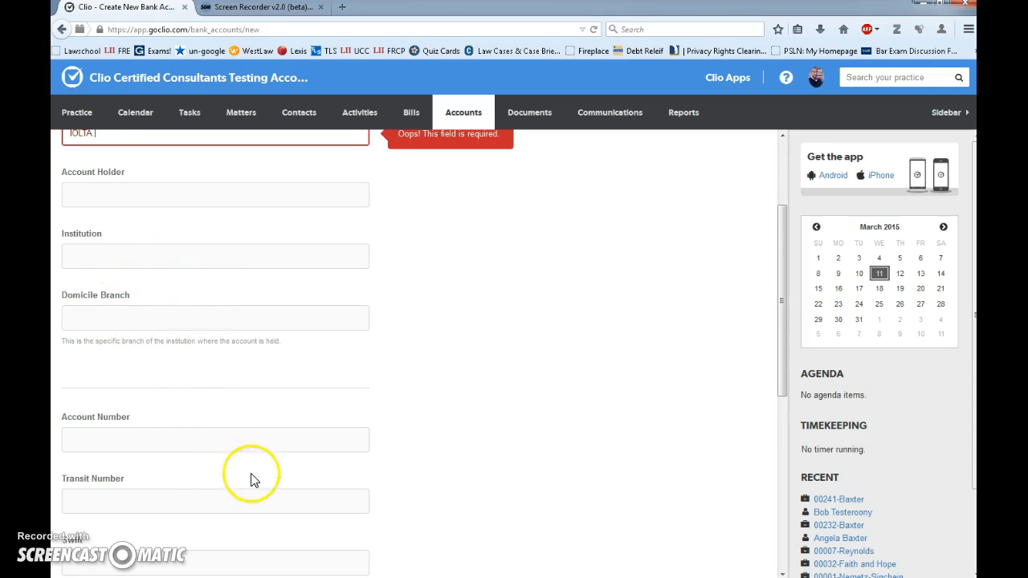
pyautogui.scroll(-3, 251, 478)
pyautogui.scroll(-1, 197, 408)
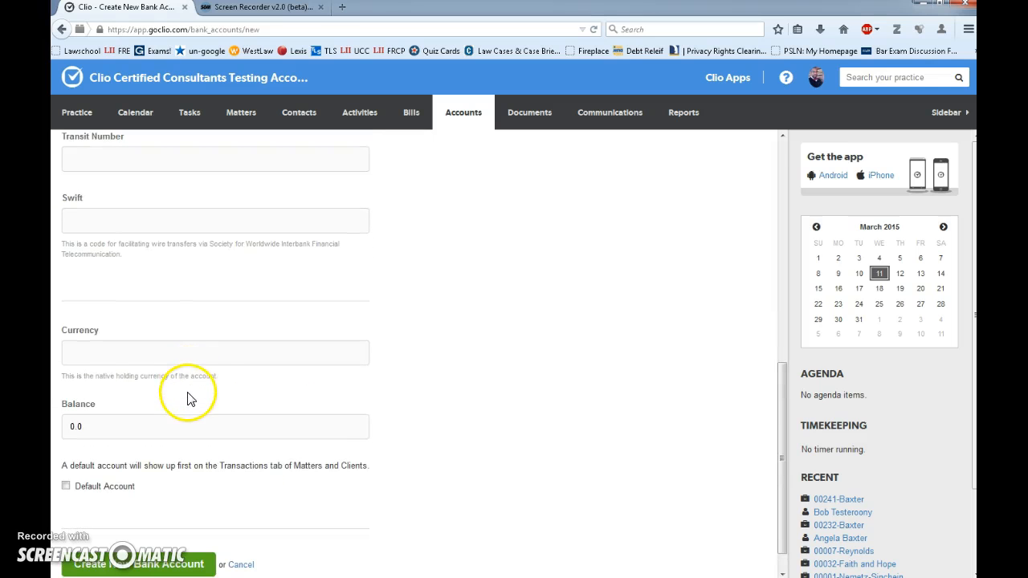
pyautogui.scroll(-1, 224, 395)
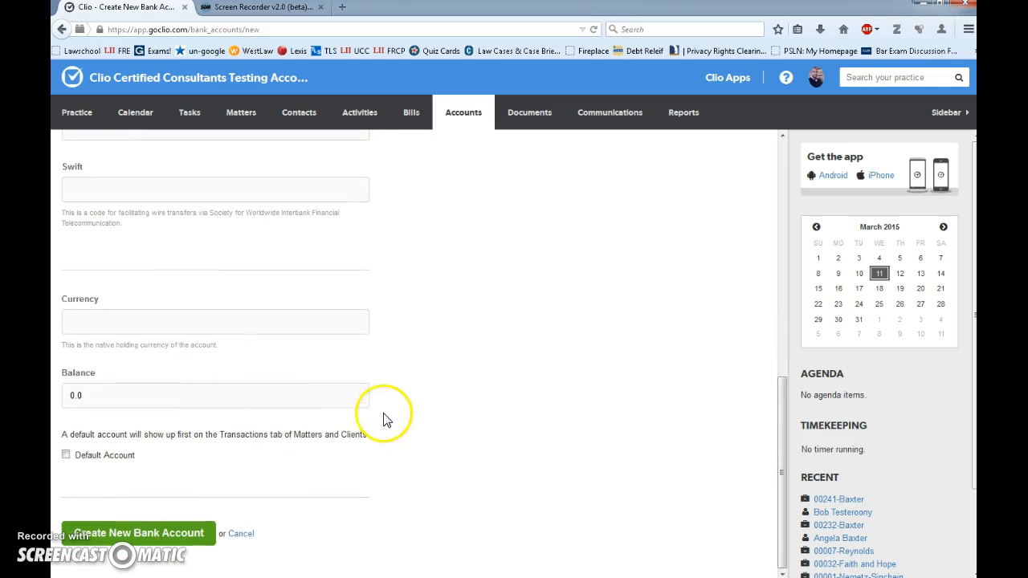
pyautogui.click(240, 533)
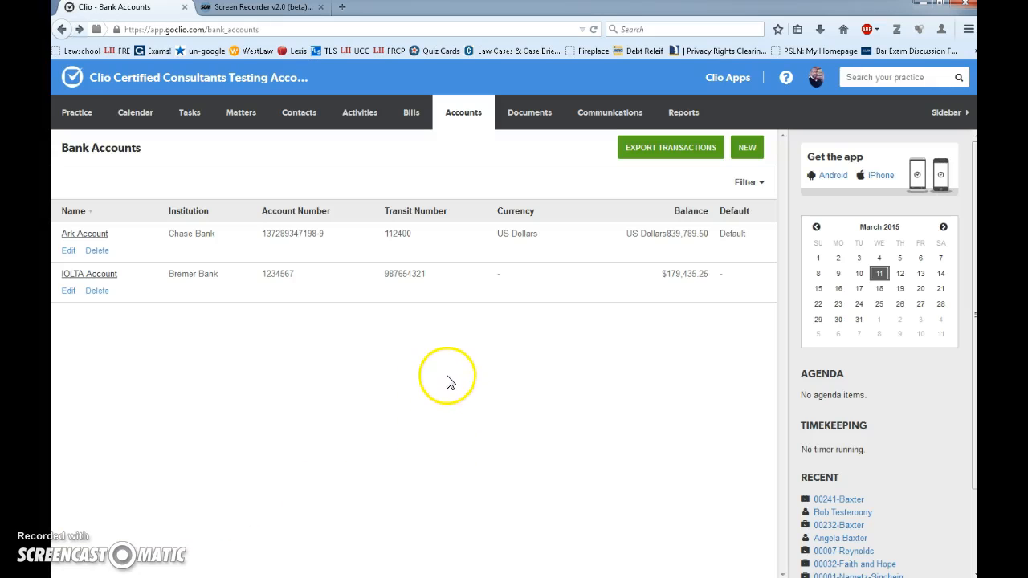
# Step: Open the IOLTA Account and examine its details and its list of client trust transactions
pyautogui.click(92, 275)
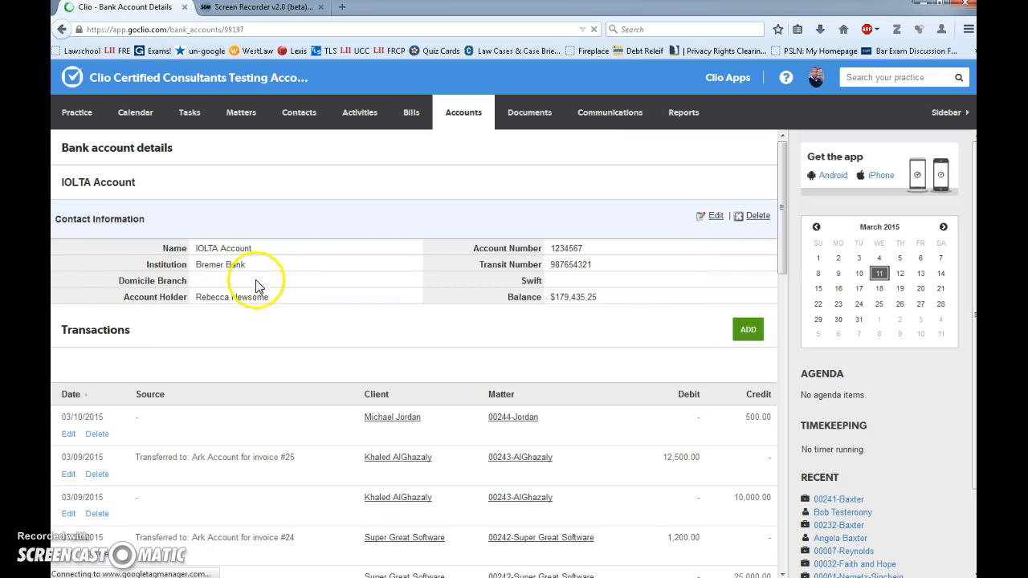
pyautogui.scroll(-2, 258, 280)
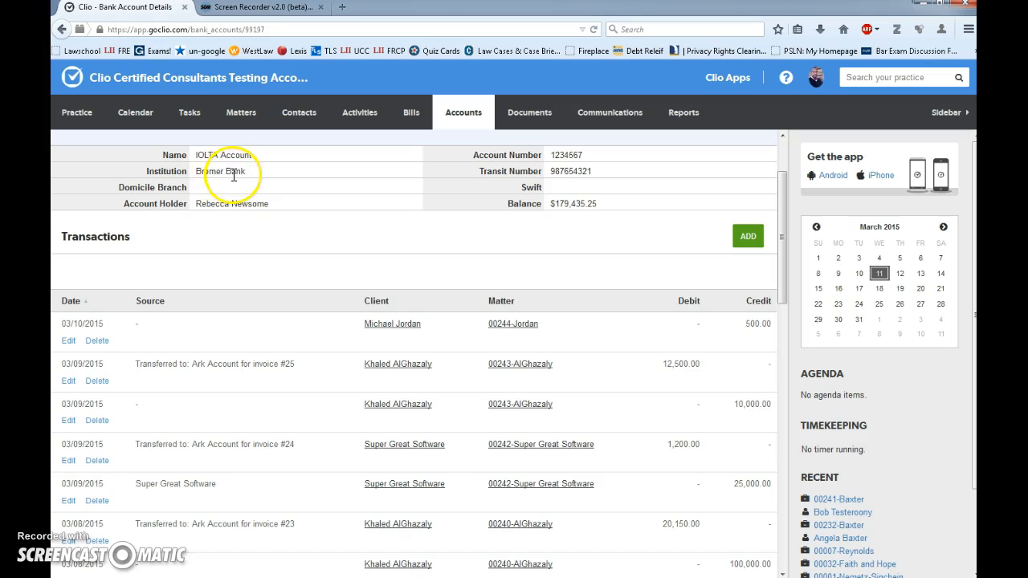
pyautogui.scroll(-3, 340, 223)
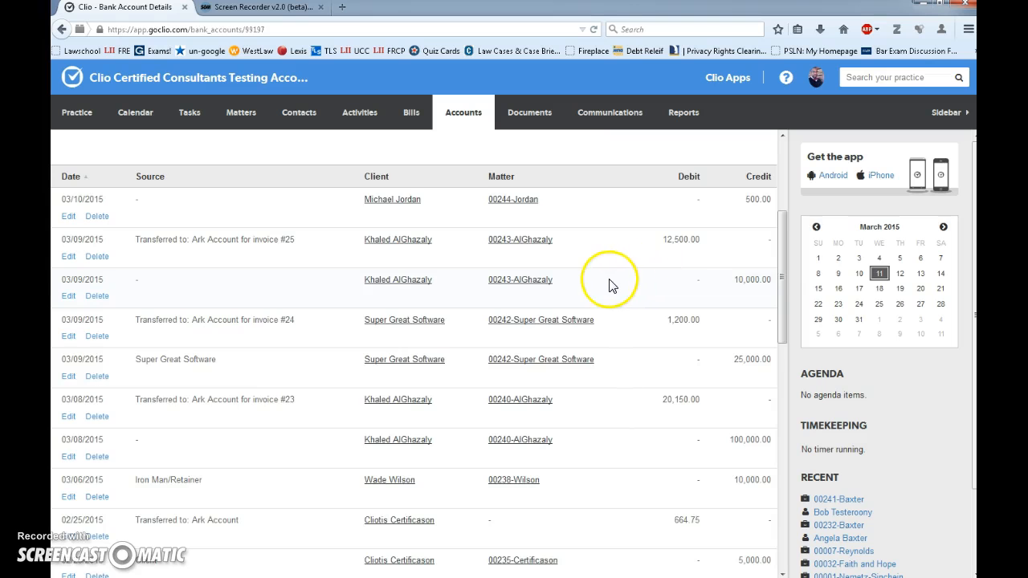
pyautogui.scroll(-2, 492, 277)
pyautogui.scroll(-3, 249, 322)
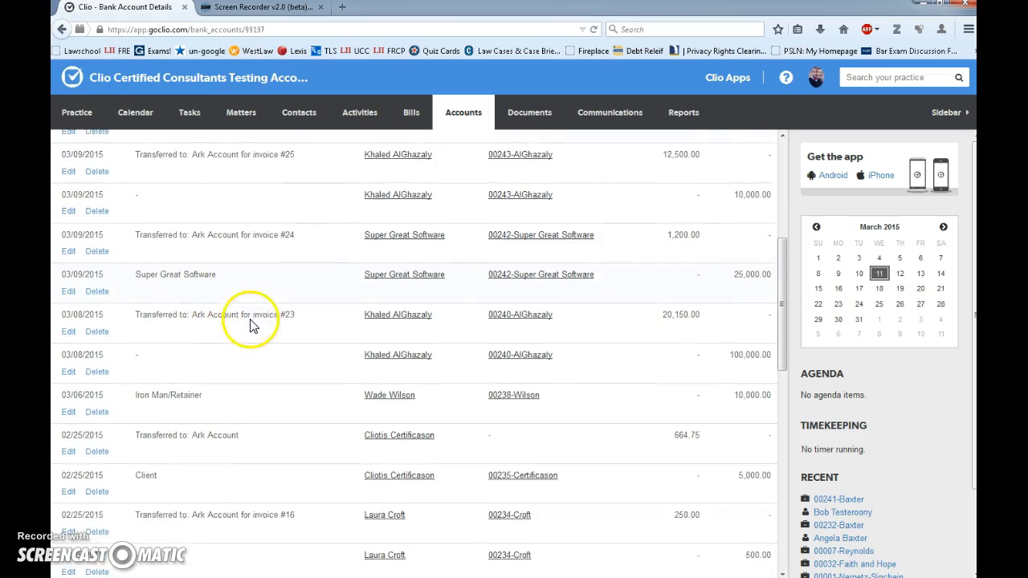
pyautogui.scroll(-4, 250, 325)
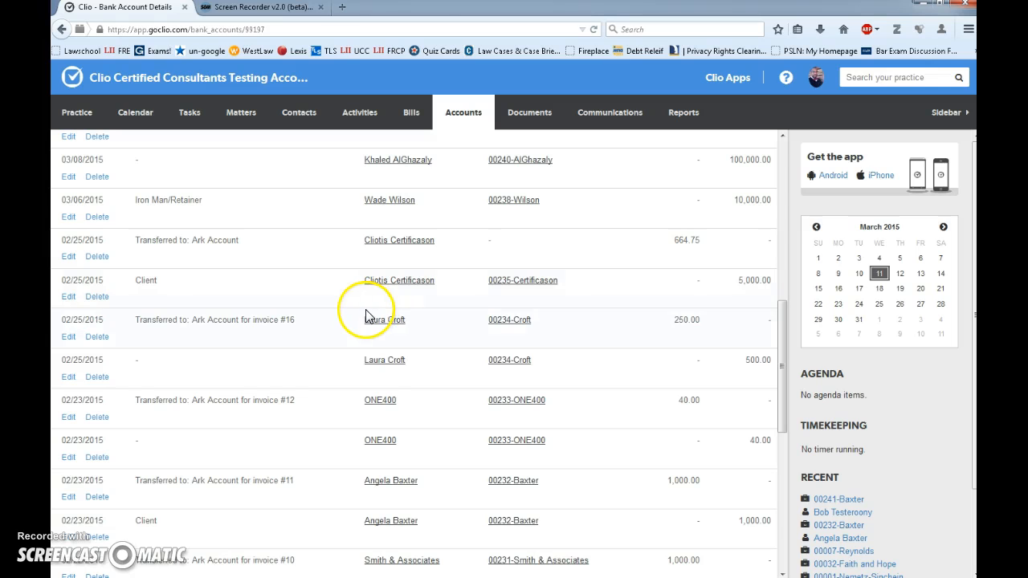
pyautogui.scroll(-2, 366, 341)
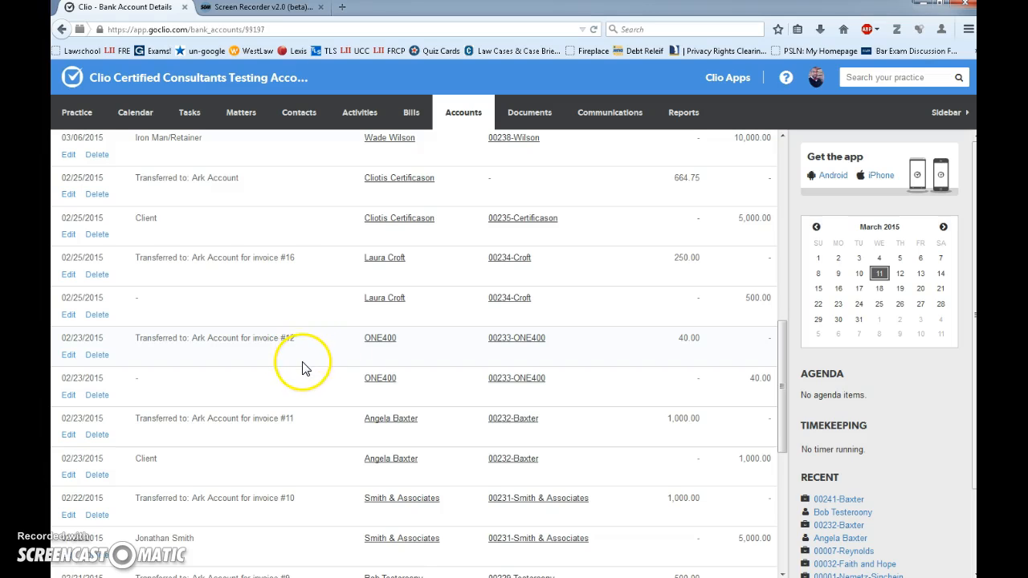
pyautogui.scroll(-1, 301, 368)
pyautogui.scroll(-1, 304, 370)
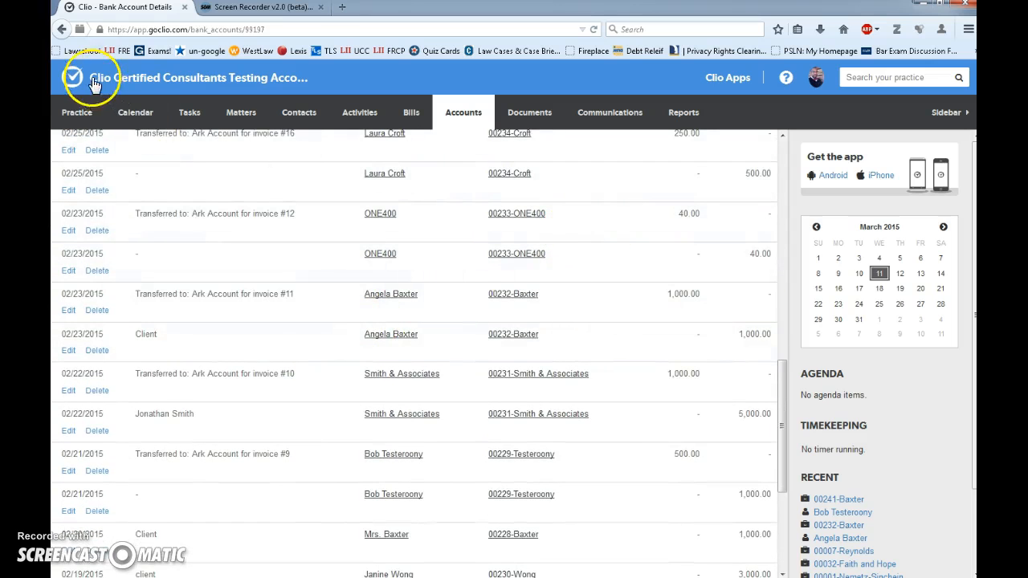
# Step: Return to the bank accounts list, open the Ark Account and review its details and transactions
pyautogui.click(58, 30)
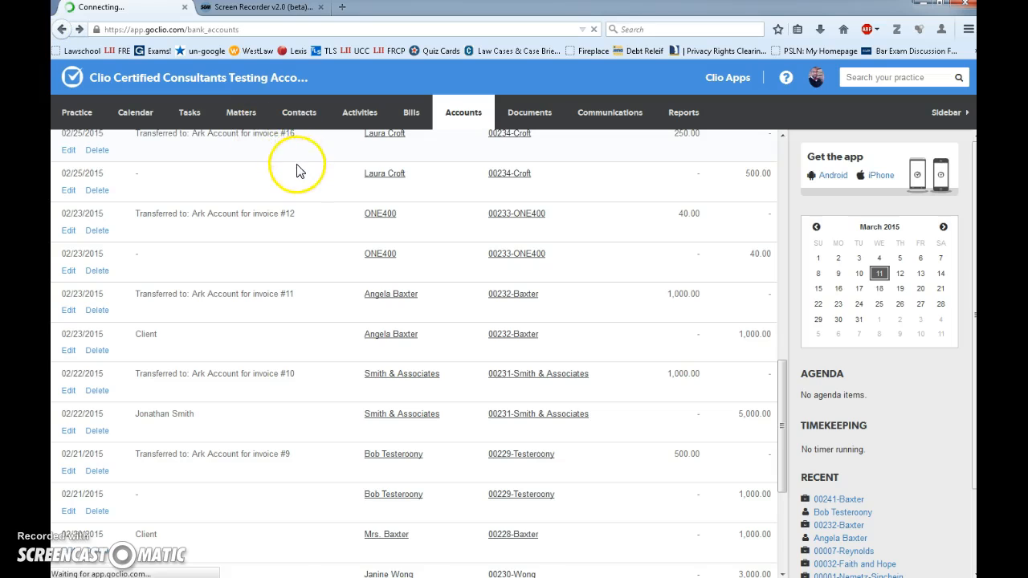
pyautogui.click(87, 234)
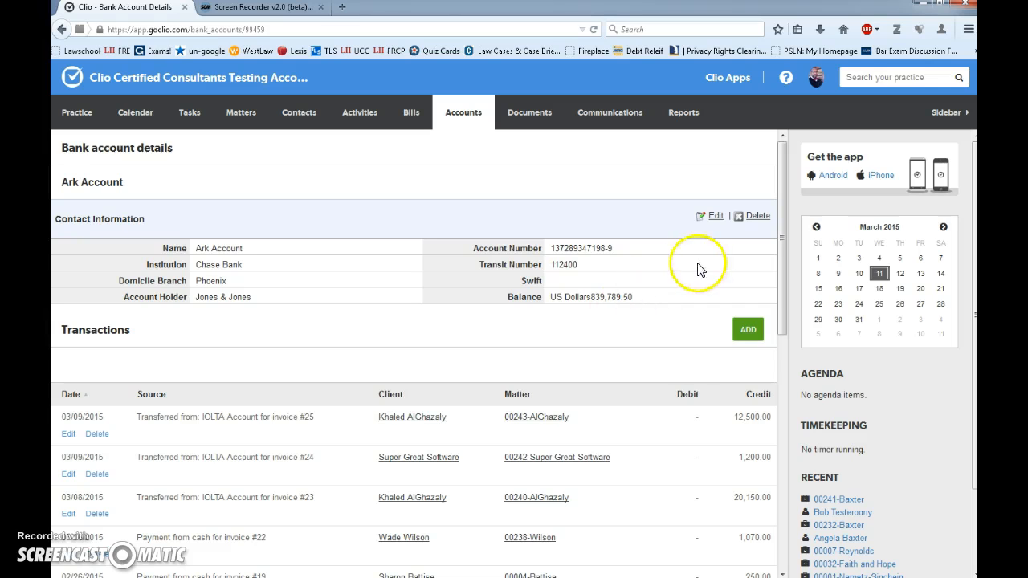
pyautogui.moveTo(783, 299); pyautogui.dragTo(783, 343)
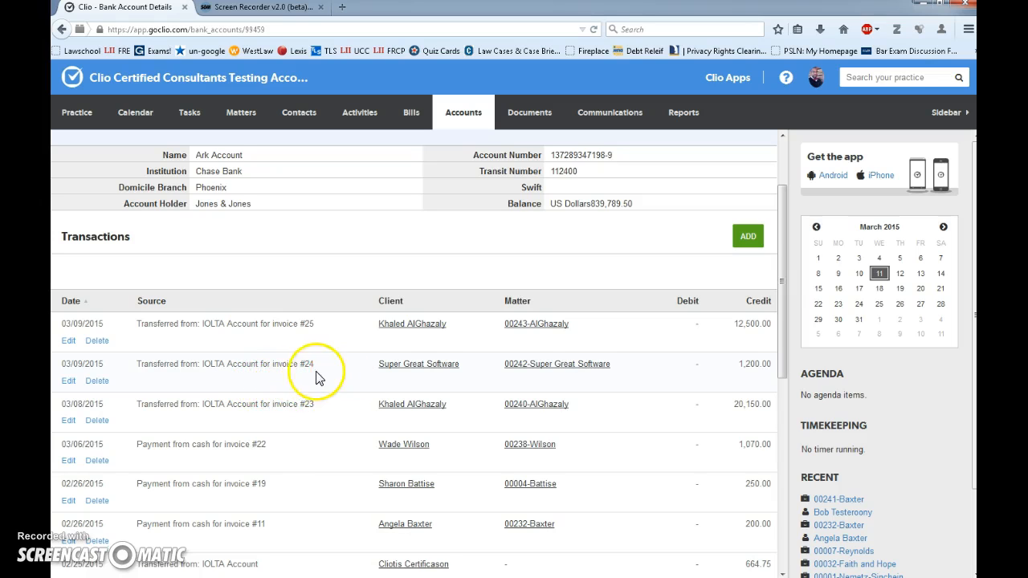
pyautogui.scroll(-2, 286, 409)
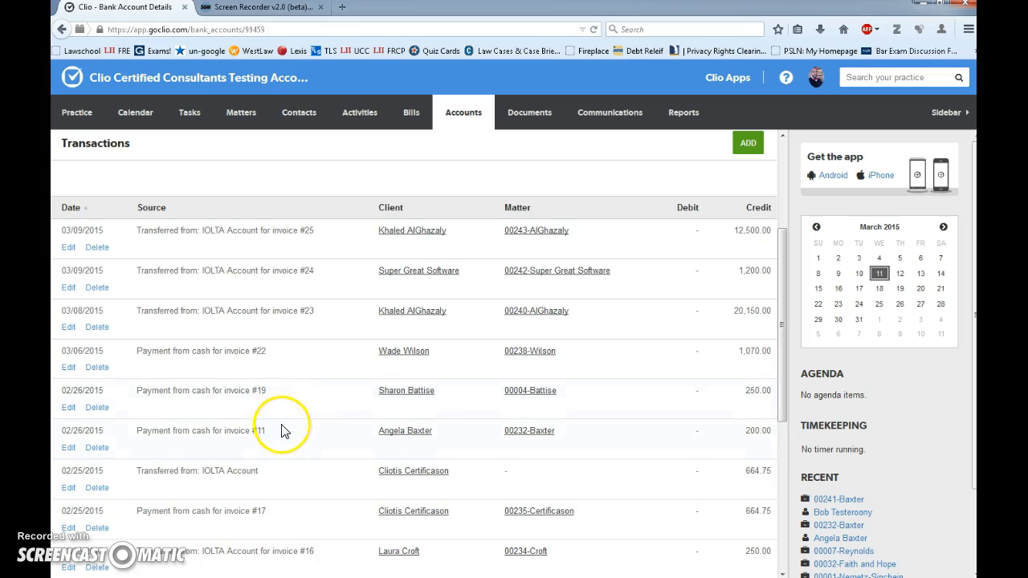
pyautogui.scroll(-2, 282, 427)
pyautogui.scroll(6, 347, 402)
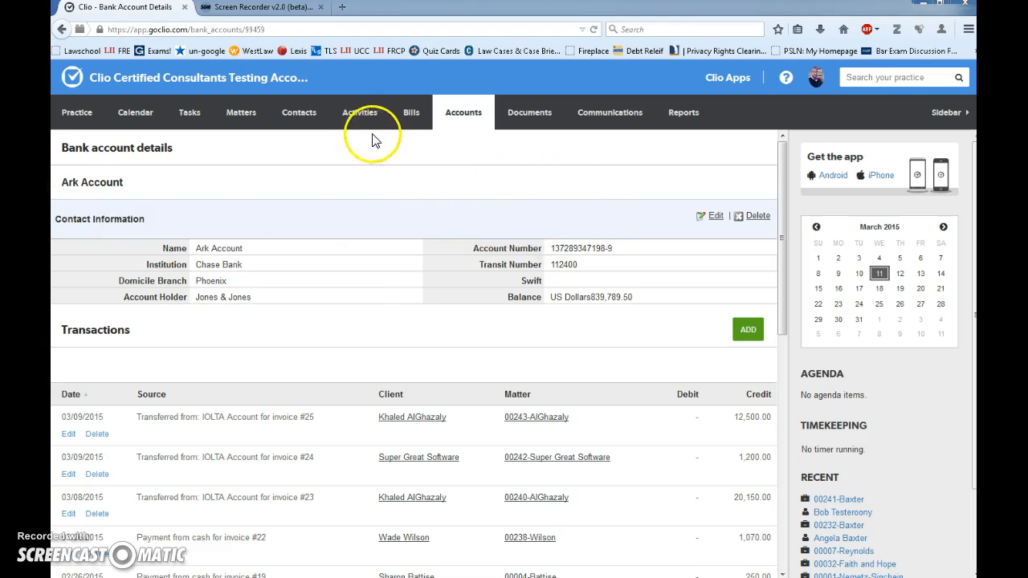
# Step: Open the activity descriptions and start a new one named Client Intake
pyautogui.click(357, 110)
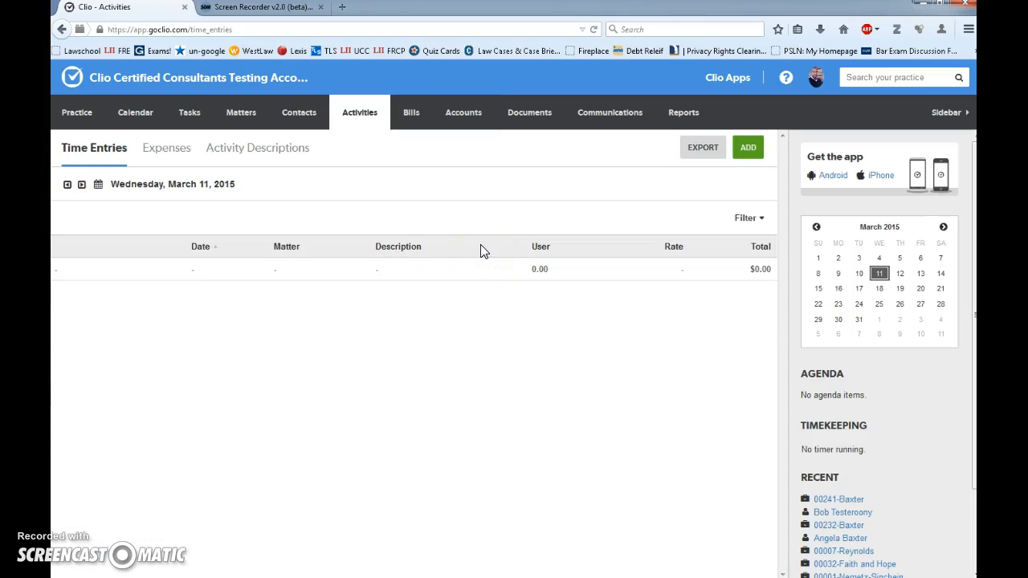
pyautogui.click(283, 159)
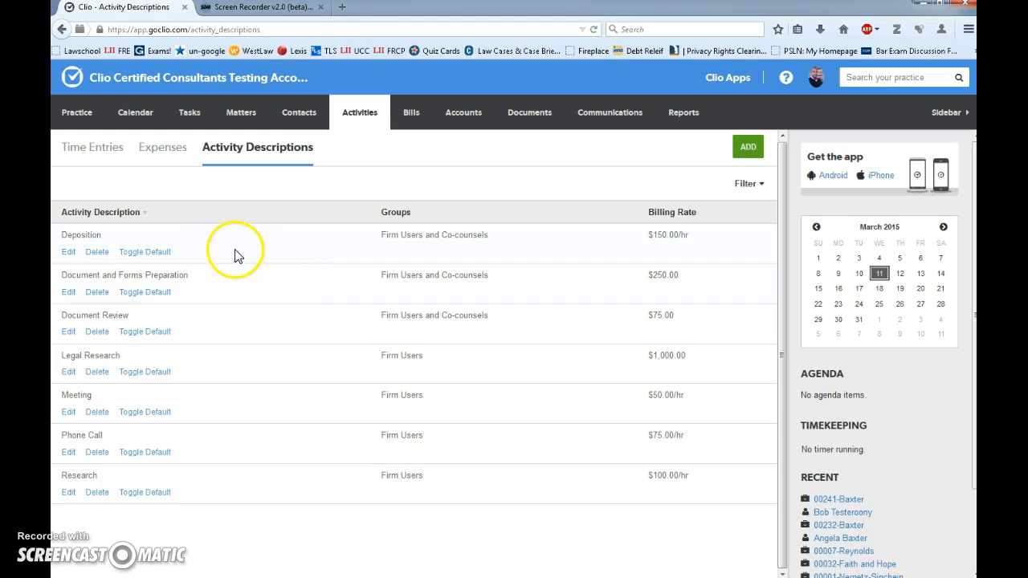
pyautogui.click(745, 152)
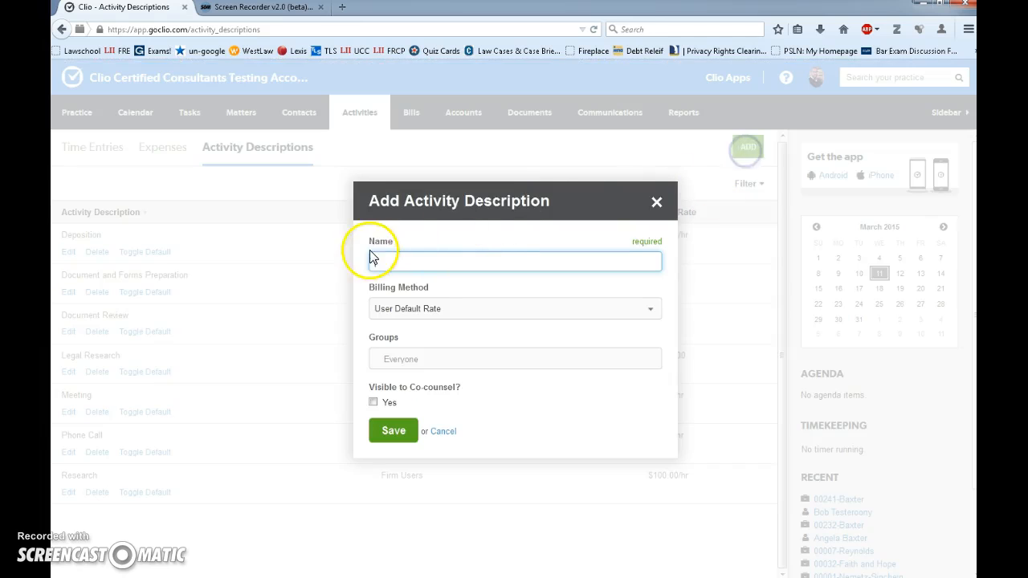
pyautogui.click(399, 261)
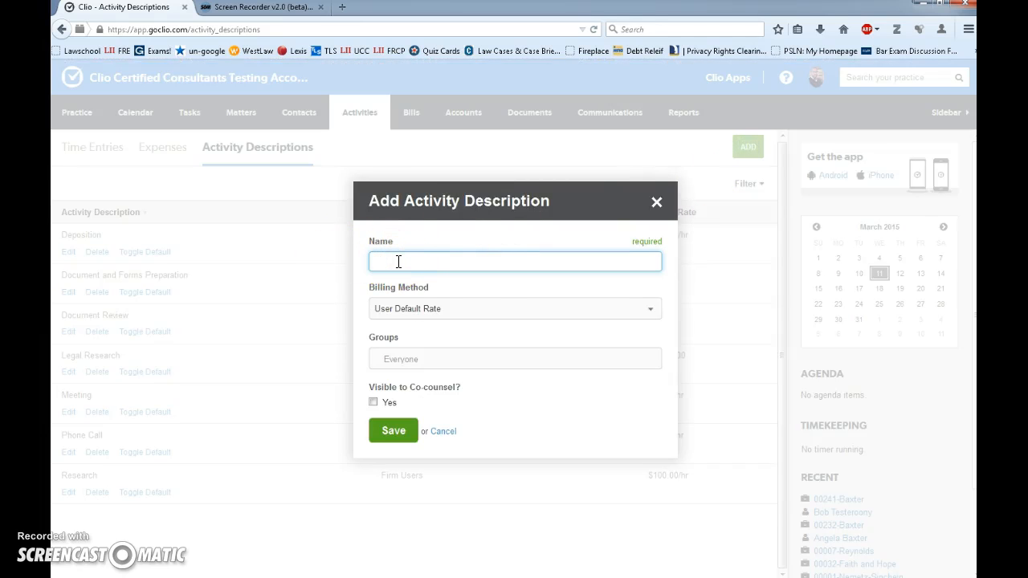
pyautogui.write('Client Intake')
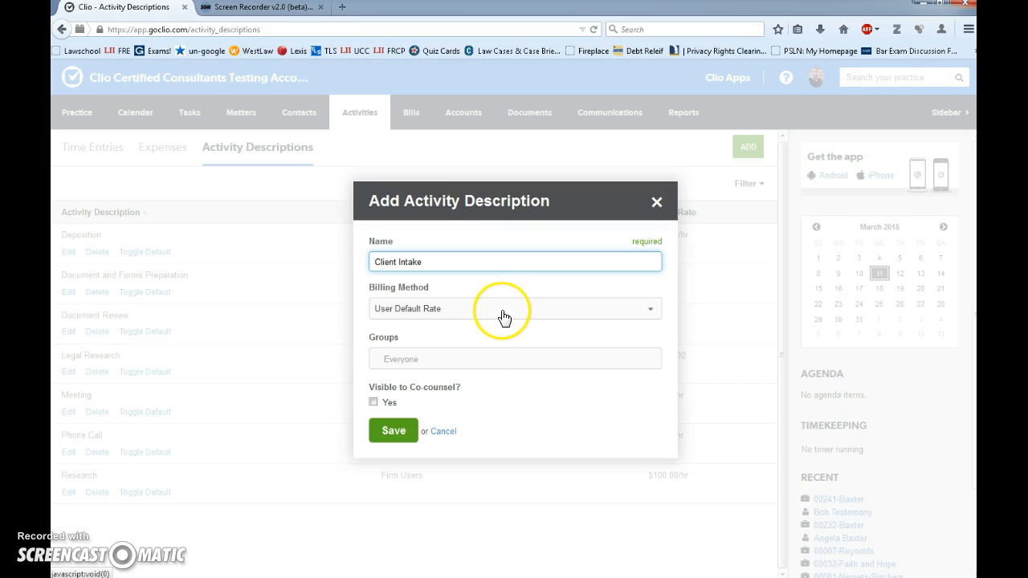
# Step: Set the Client Intake billing method to Custom Rate at 0.00 per hour, view the group choices and discard the new description
pyautogui.click(651, 314)
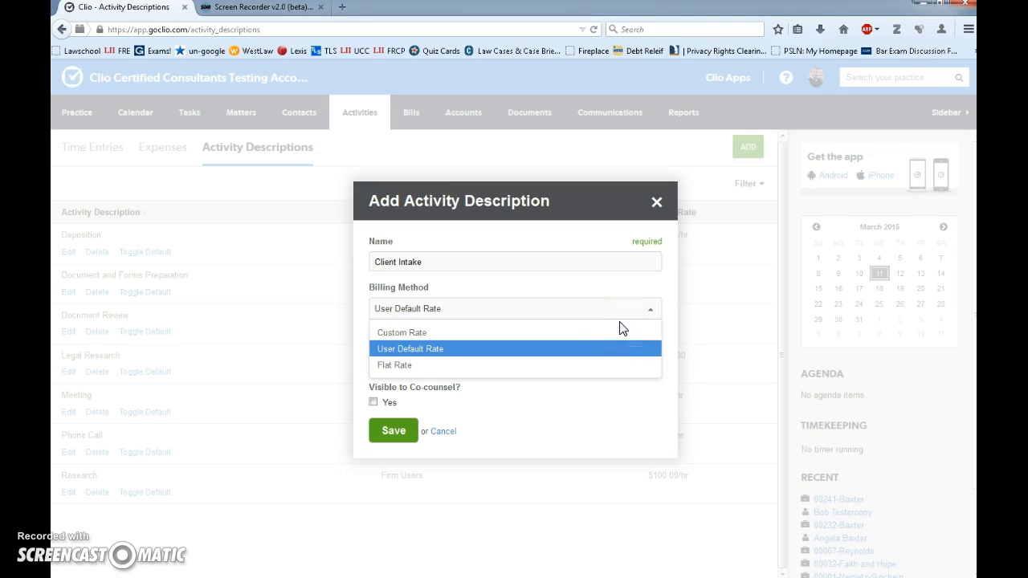
pyautogui.click(542, 344)
pyautogui.click(454, 335)
pyautogui.write('0.00')
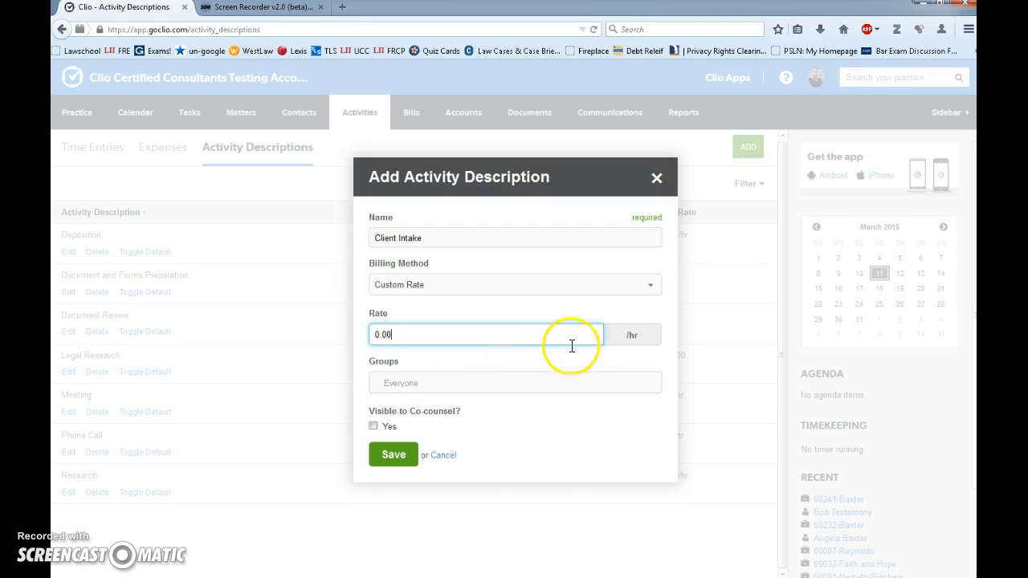
pyautogui.click(417, 382)
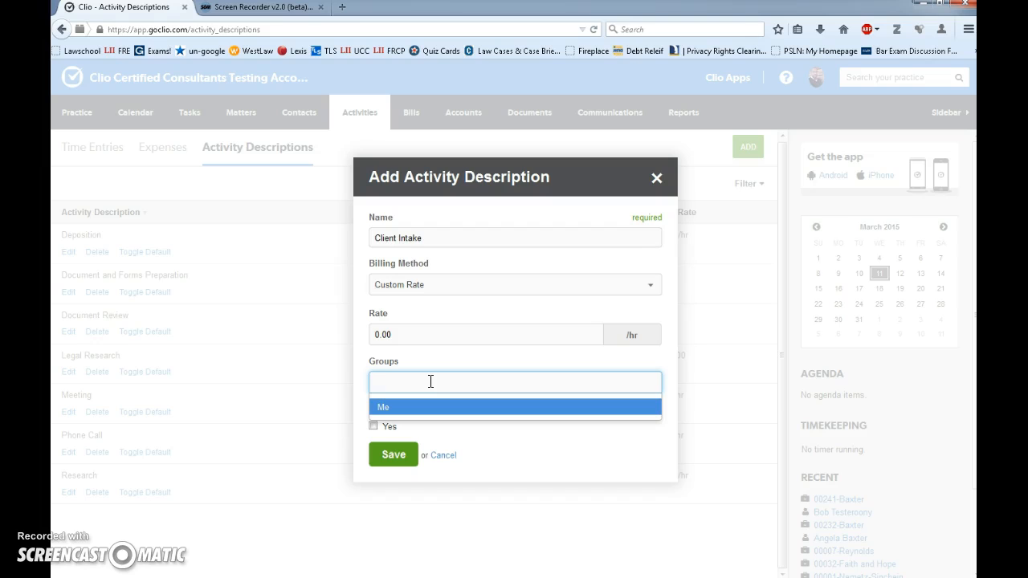
pyautogui.click(441, 355)
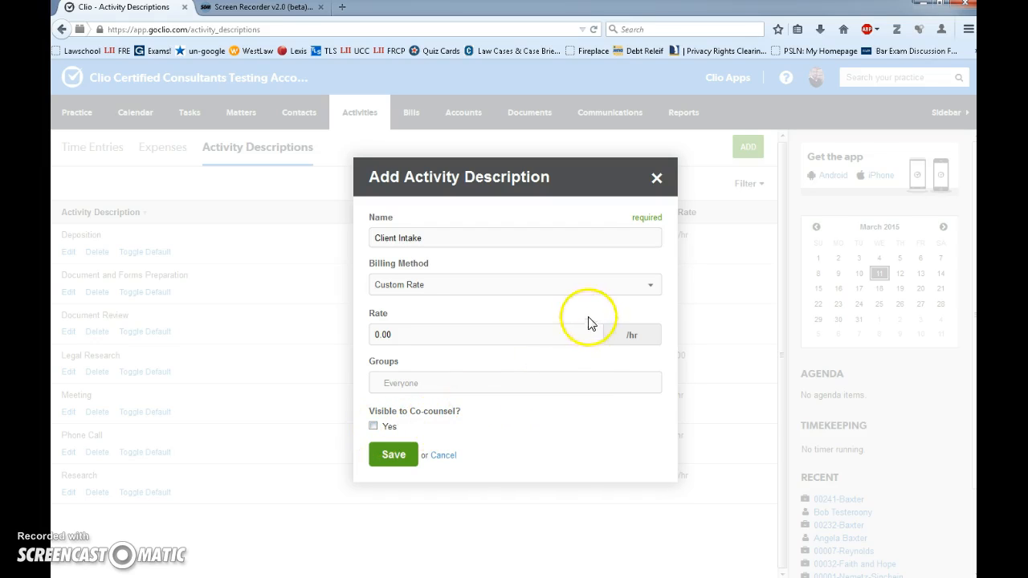
pyautogui.click(447, 455)
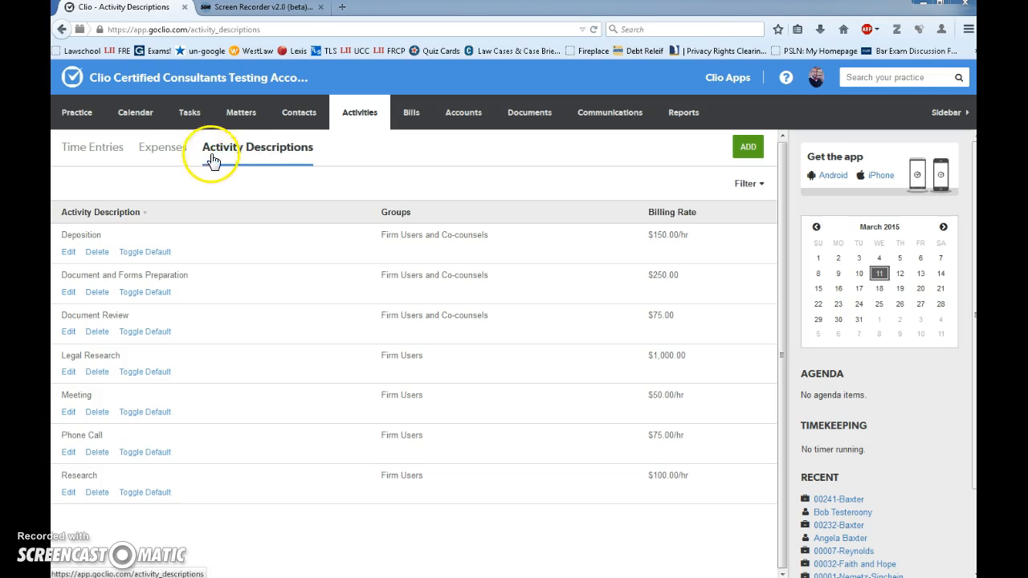
# Step: In the calendar, draft a Client Intake entry for 03/12/2015 from 09:00 am to 12:00 pm and close it without saving
pyautogui.click(190, 112)
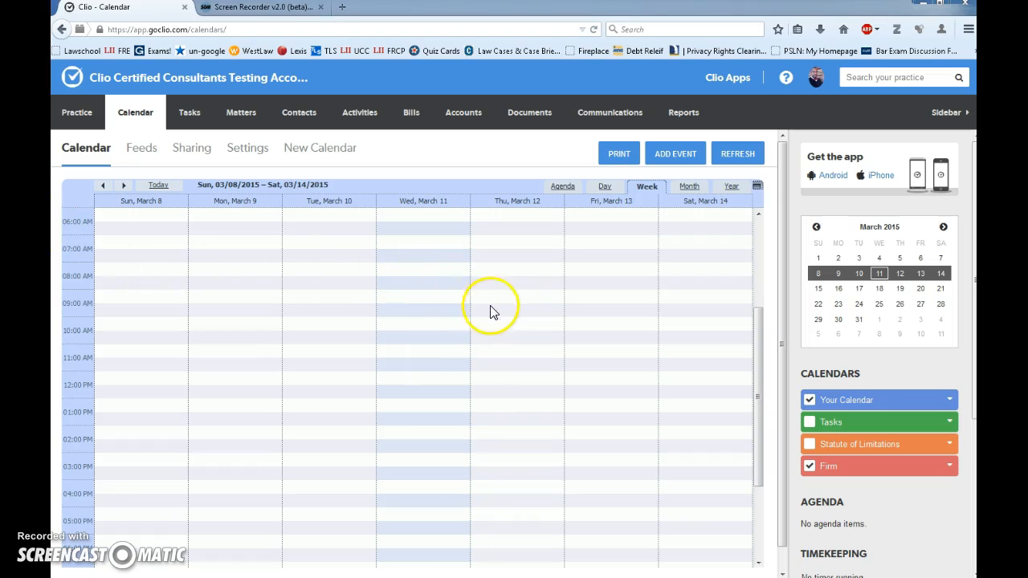
pyautogui.moveTo(499, 297); pyautogui.dragTo(519, 372)
pyautogui.click(518, 338)
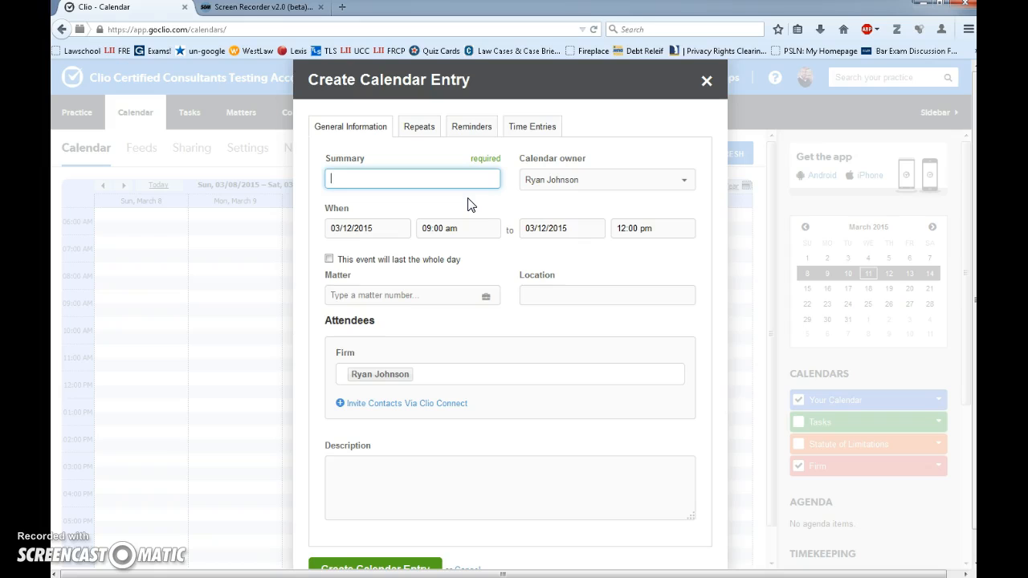
pyautogui.write('Client Intake')
pyautogui.click(475, 227)
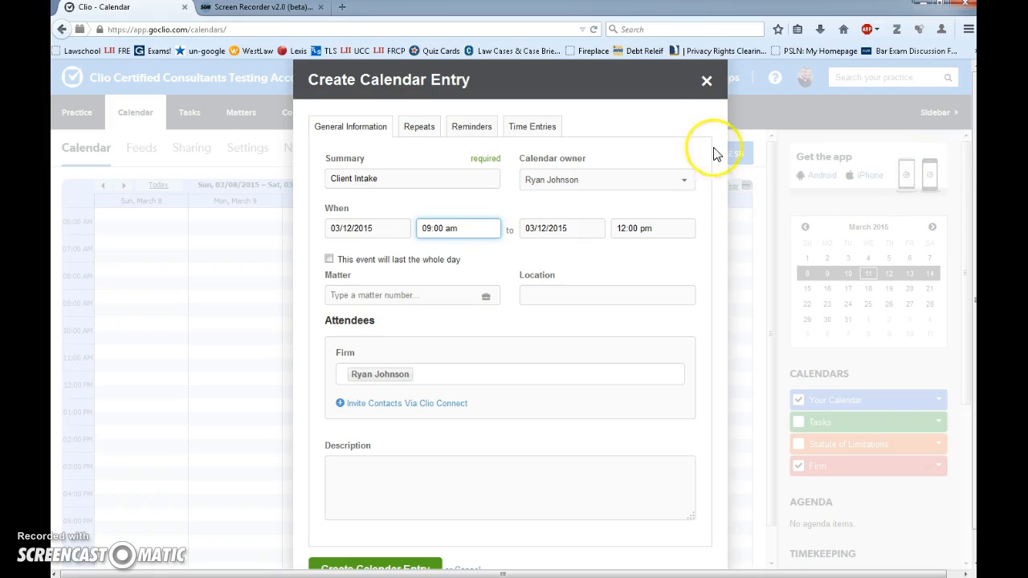
pyautogui.click(707, 82)
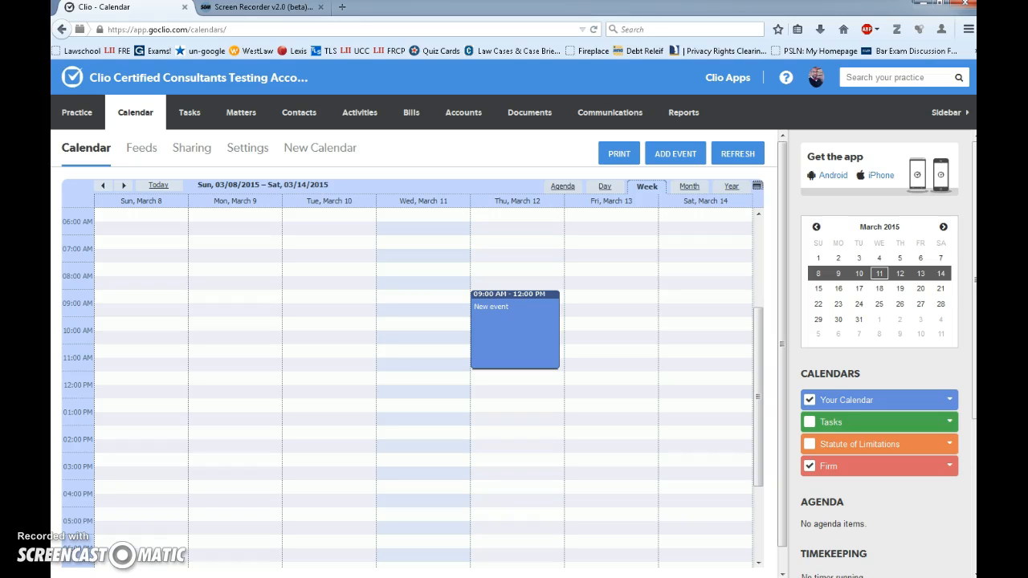
# Step: Start a new calendar named Lunch Meetings and try to change the owner entry's group and permission
pyautogui.click(320, 150)
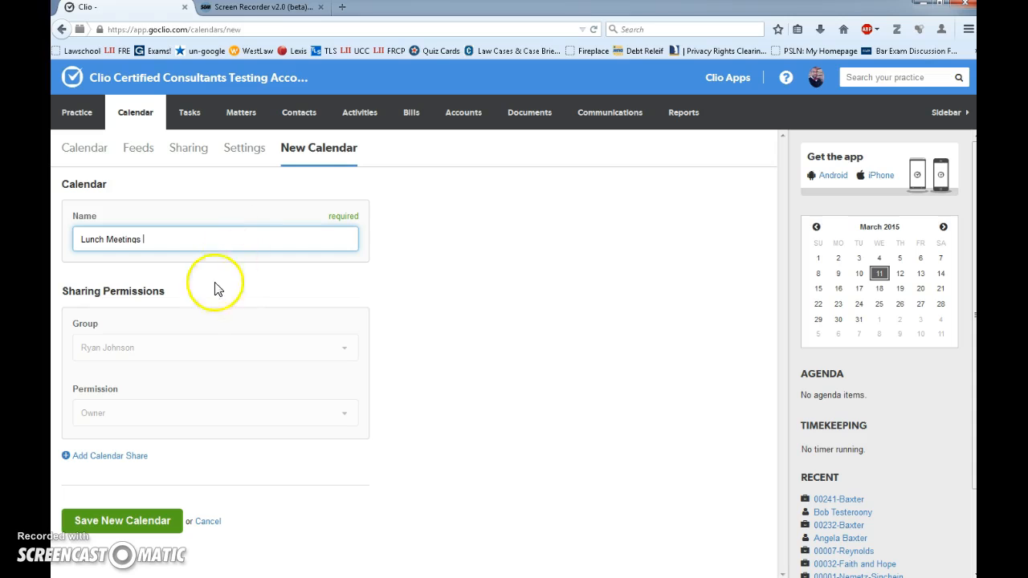
pyautogui.click(344, 351)
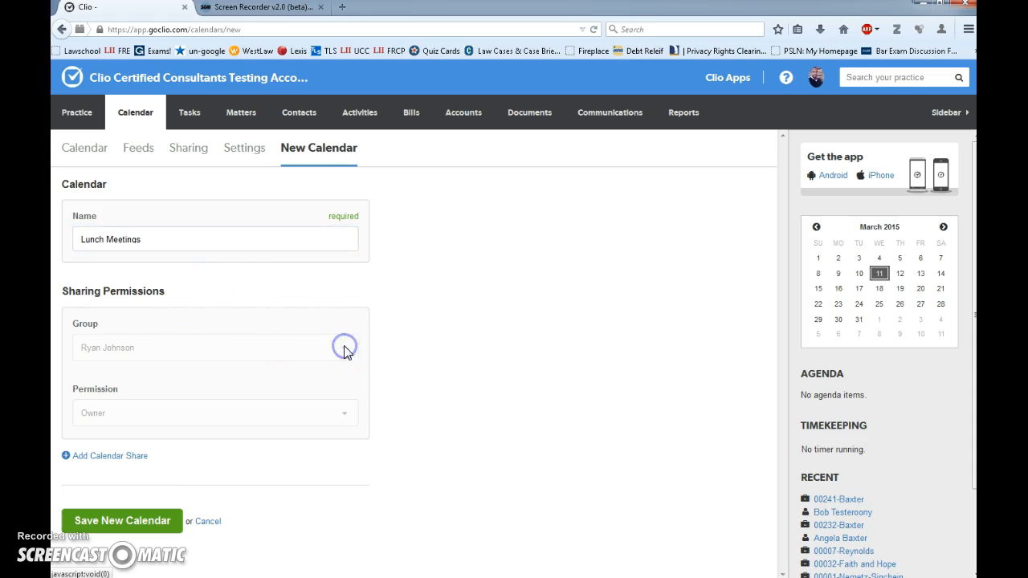
pyautogui.click(347, 355)
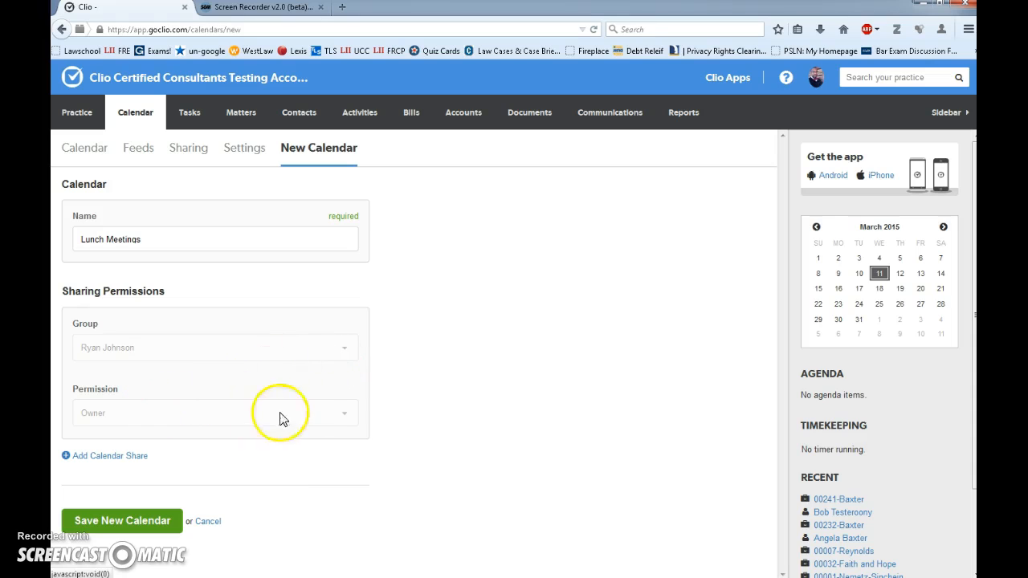
pyautogui.click(344, 414)
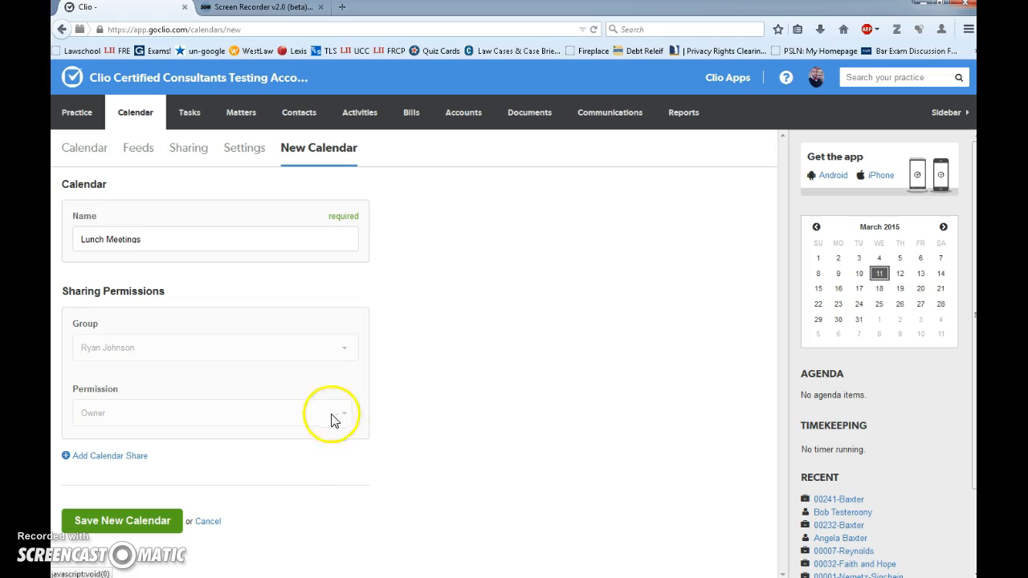
# Step: Add a calendar share for the Firm group and open its permission choices
pyautogui.click(114, 456)
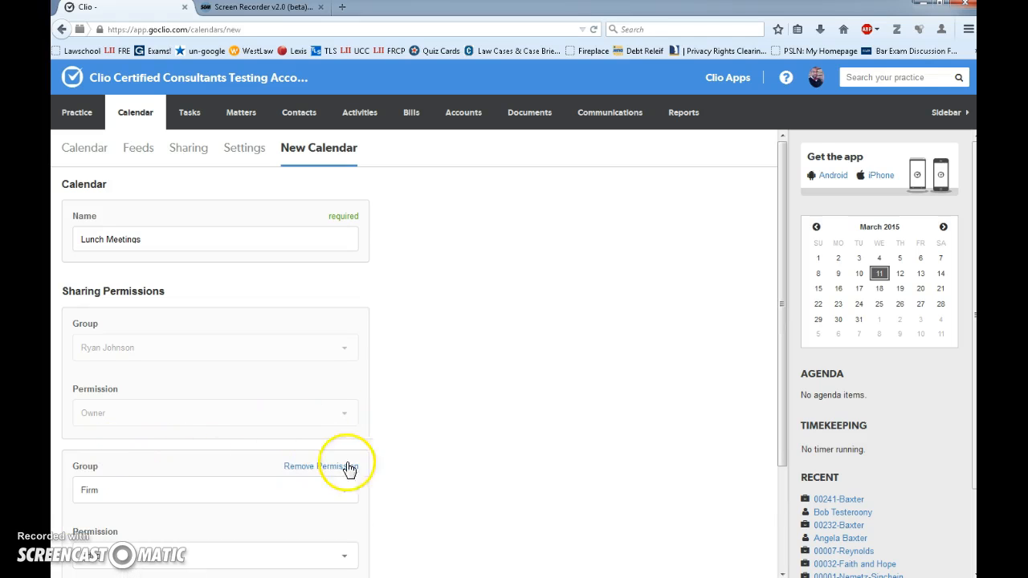
pyautogui.scroll(-3, 402, 441)
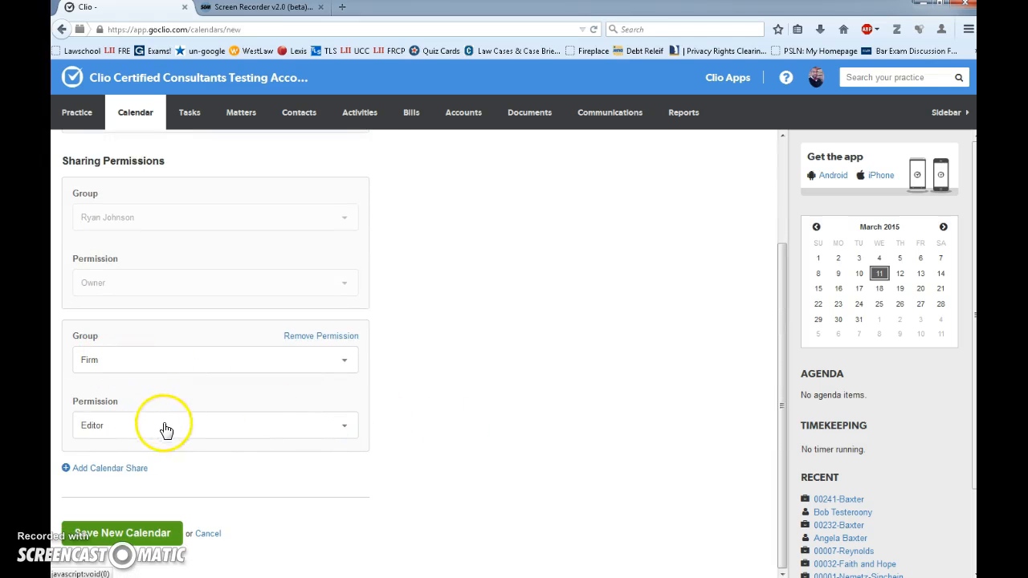
pyautogui.click(345, 430)
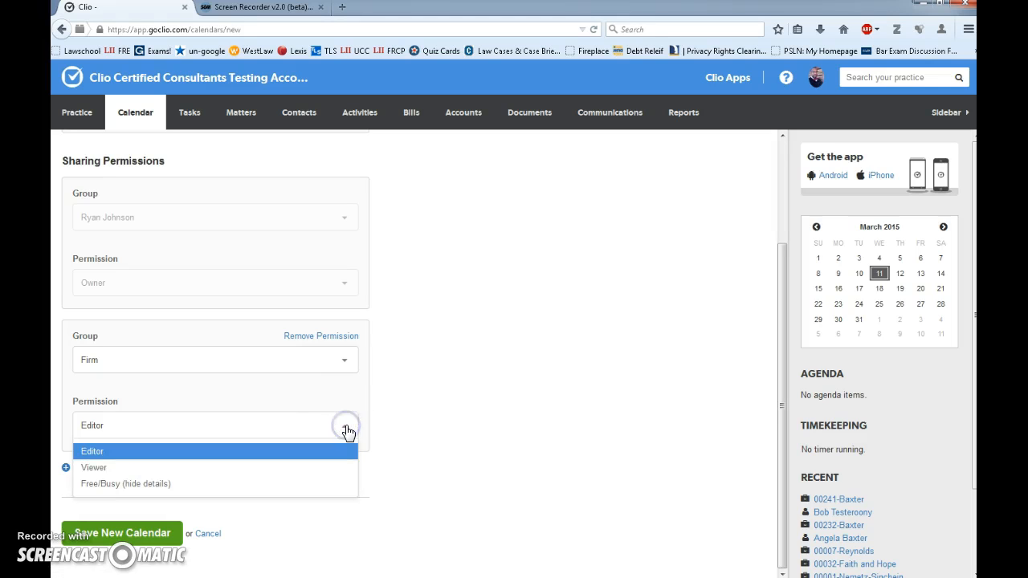